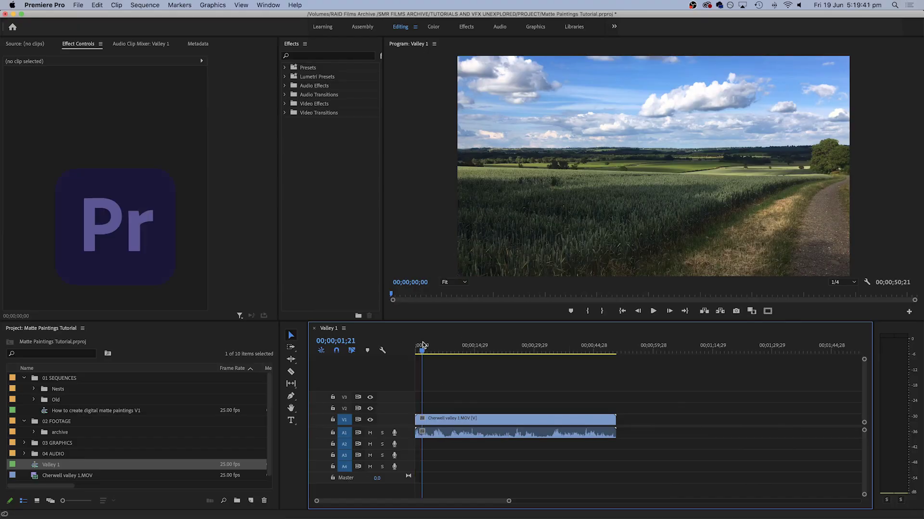
Move to a later frame near 37;28 and add a rectangle mask to the clip's Opacity
{"action": "left_click_drag", "start_coordinate": [424, 345], "coordinate": [440, 375]}
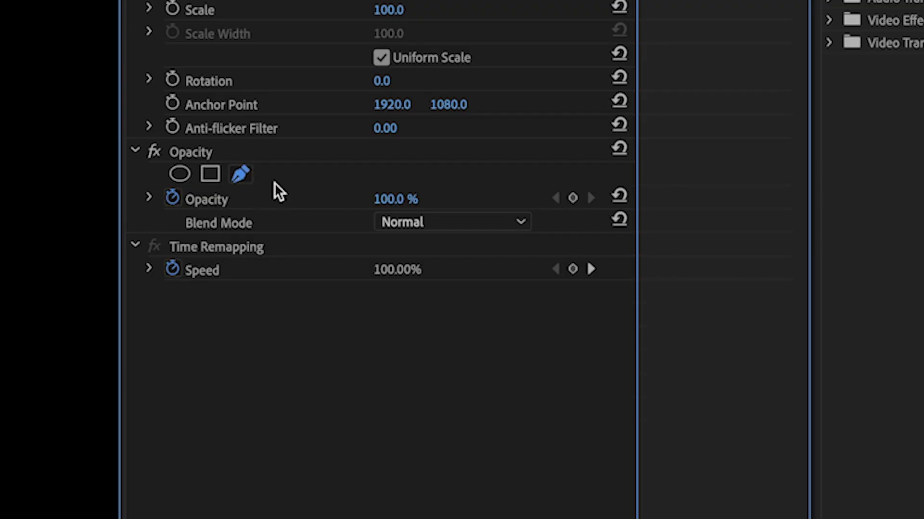
{"action": "left_click", "coordinate": [38, 166]}
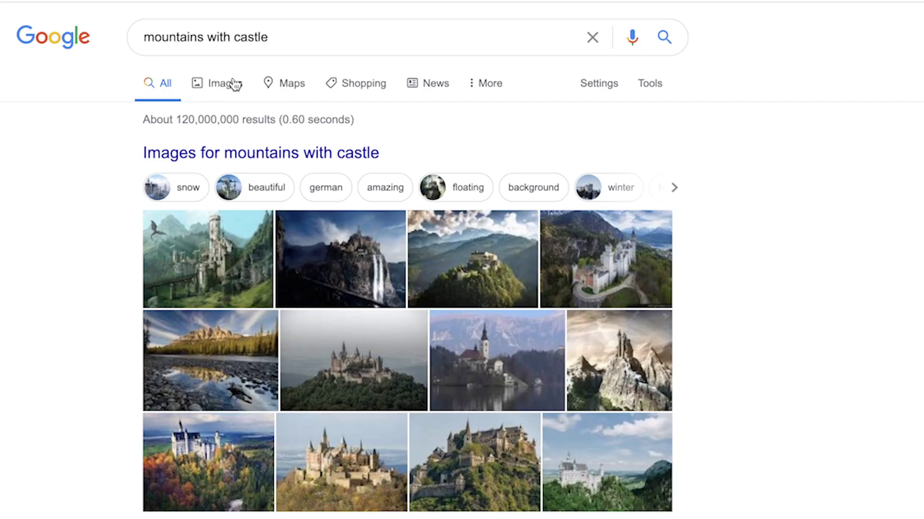
Filter the mountains-with-castle image results and open the Unsplash rocky mountain photo full size
{"action": "left_click", "coordinate": [234, 83]}
{"action": "left_click", "coordinate": [611, 79]}
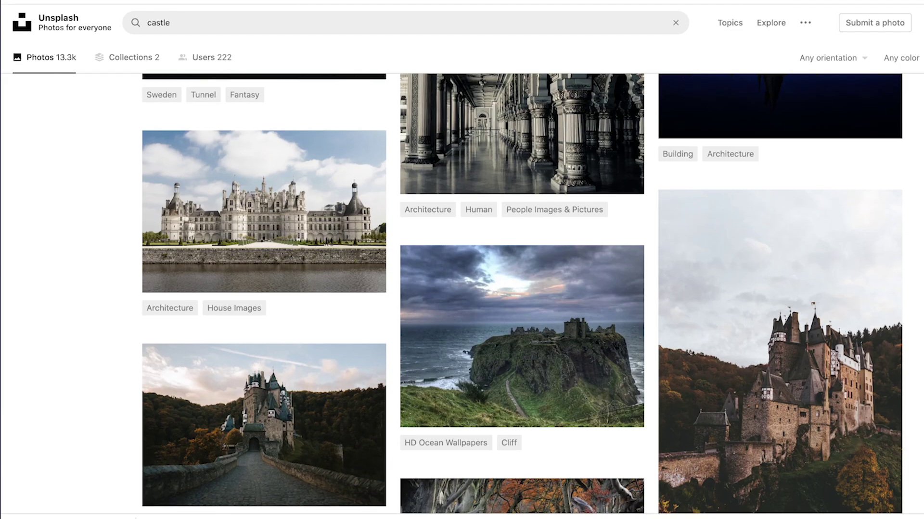
{"action": "scroll", "coordinate": [522, 294], "scroll_direction": "down", "scroll_amount": 10}
{"action": "scroll", "coordinate": [809, 266], "scroll_direction": "up", "scroll_amount": 1}
{"action": "left_click", "coordinate": [809, 266]}
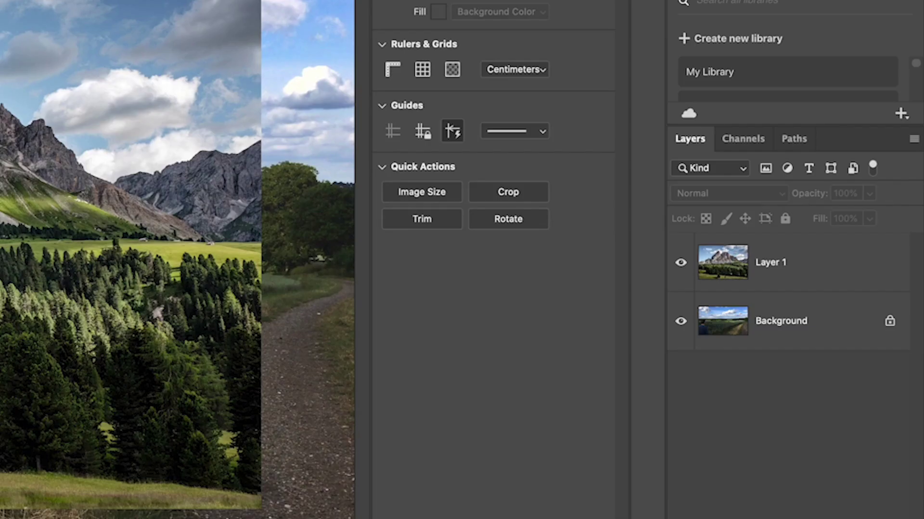
Lower the mountain layer's Opacity to 50% to line it up with the field
{"action": "left_click_drag", "start_coordinate": [869, 215], "coordinate": [828, 218]}
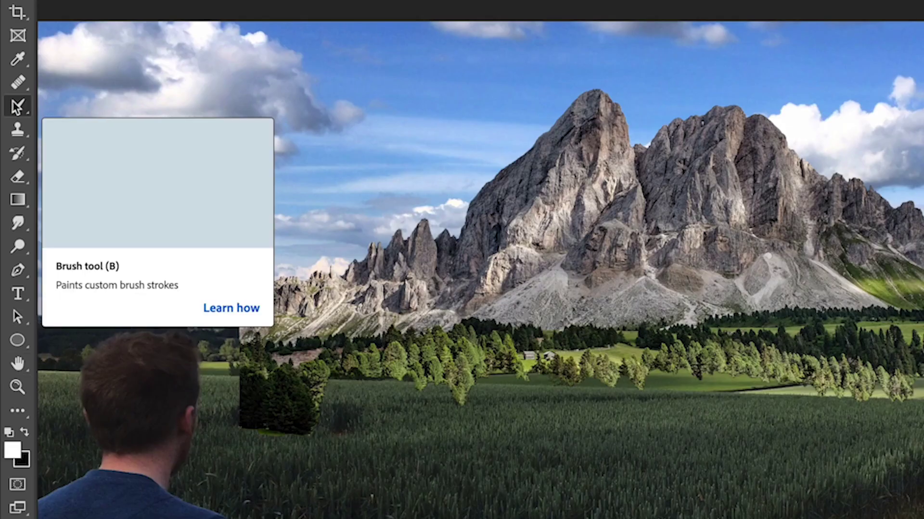
Paint Layer 1's mask with a soft black brush to hide the pine trees and reveal the wheat field
{"action": "left_click", "coordinate": [17, 107]}
{"action": "right_click", "coordinate": [533, 364]}
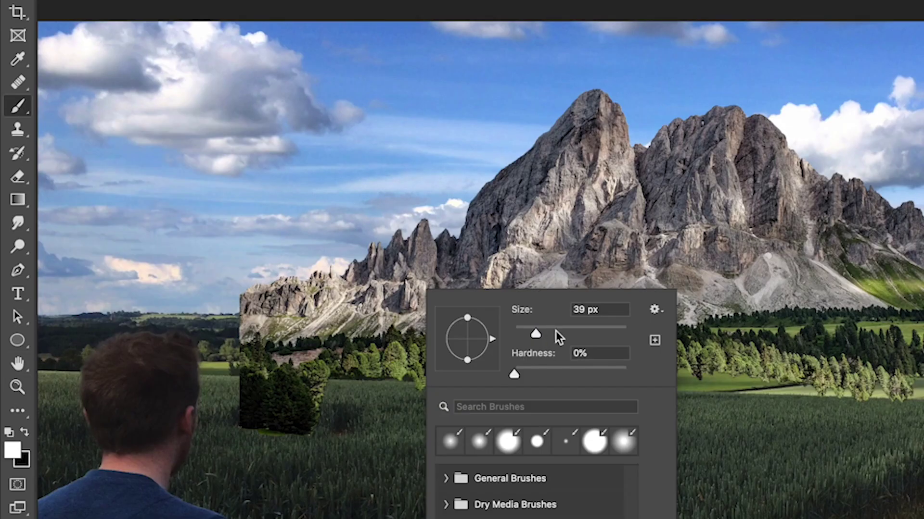
{"action": "left_click_drag", "start_coordinate": [524, 373], "coordinate": [525, 373]}
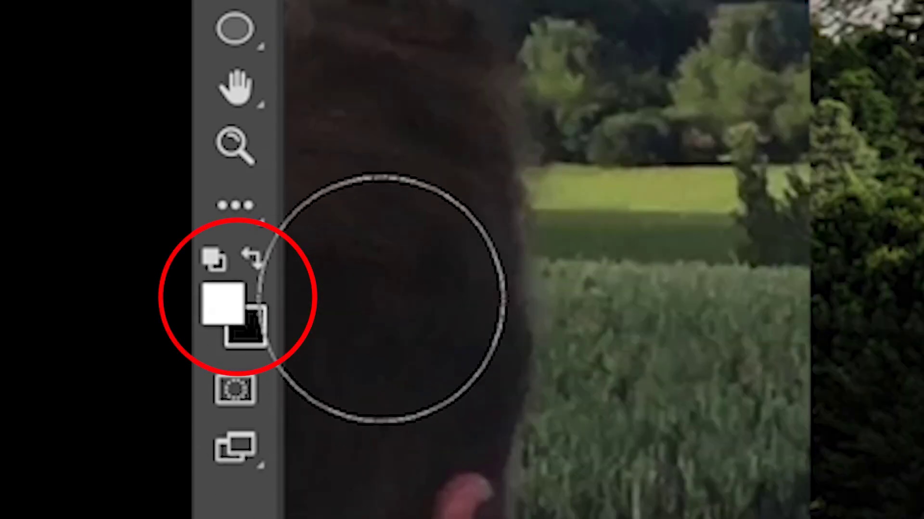
{"action": "key", "text": "x"}
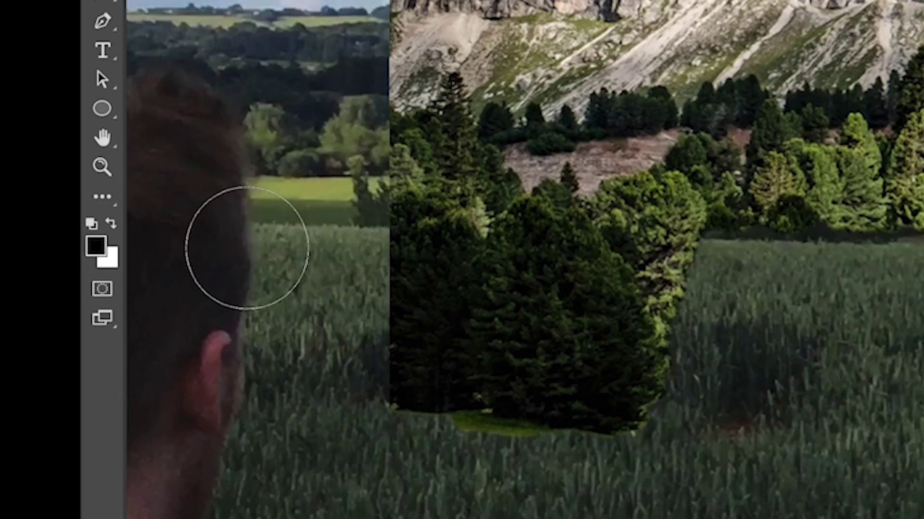
{"action": "mouse_move", "coordinate": [303, 241]}
{"action": "left_mouse_down"}
{"action": "mouse_move", "coordinate": [505, 330]}
{"action": "mouse_move", "coordinate": [736, 412]}
{"action": "mouse_move", "coordinate": [565, 214]}
{"action": "left_mouse_up"}
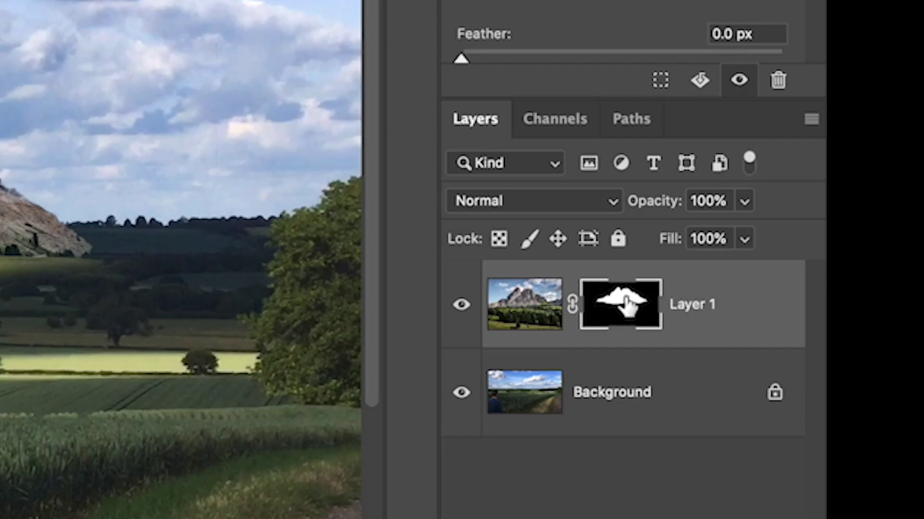
Load Layer 1's mask as a selection and add a Hue/Saturation layer with Saturation at -55
{"action": "left_click", "coordinate": [626, 306], "text": "alt"}
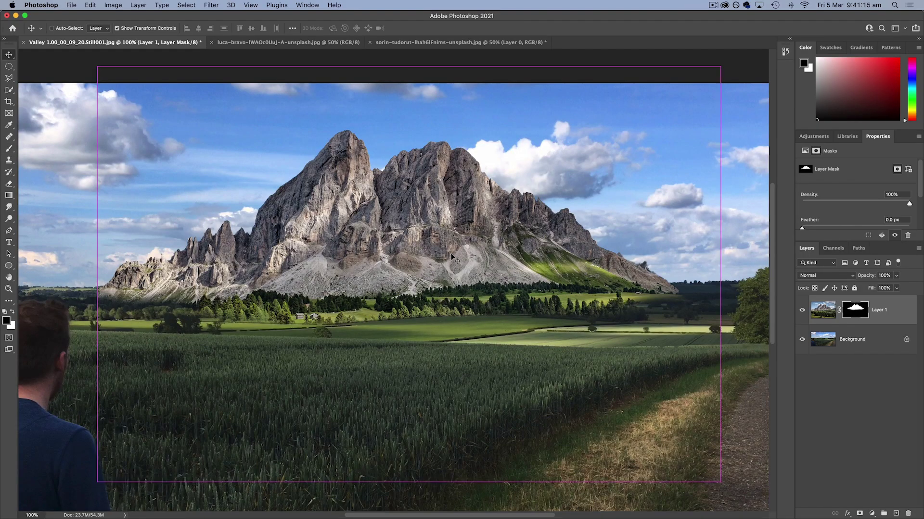
{"action": "key", "text": "super"}
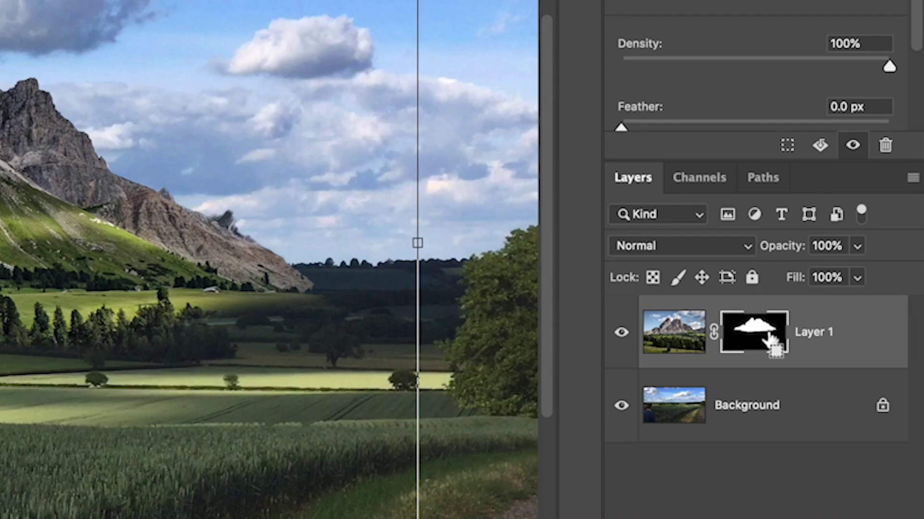
{"action": "left_click", "coordinate": [861, 314], "text": "super"}
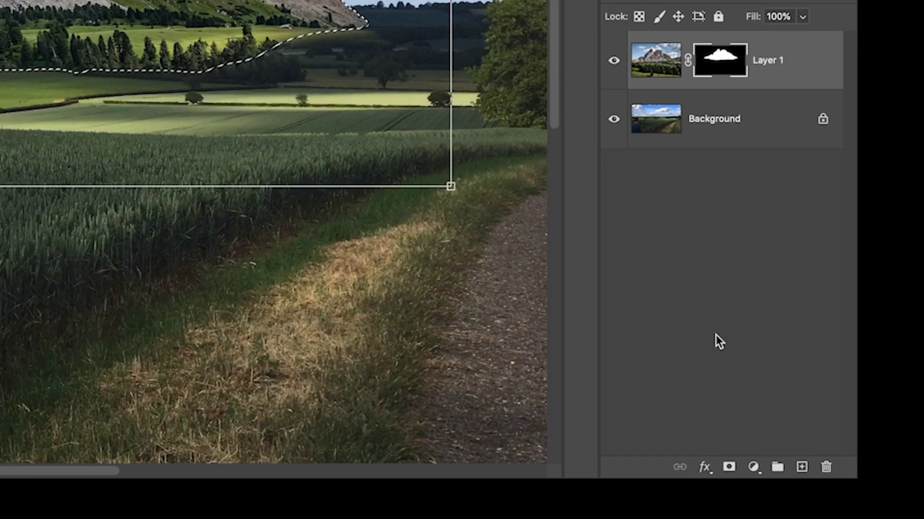
{"action": "left_click", "coordinate": [754, 467]}
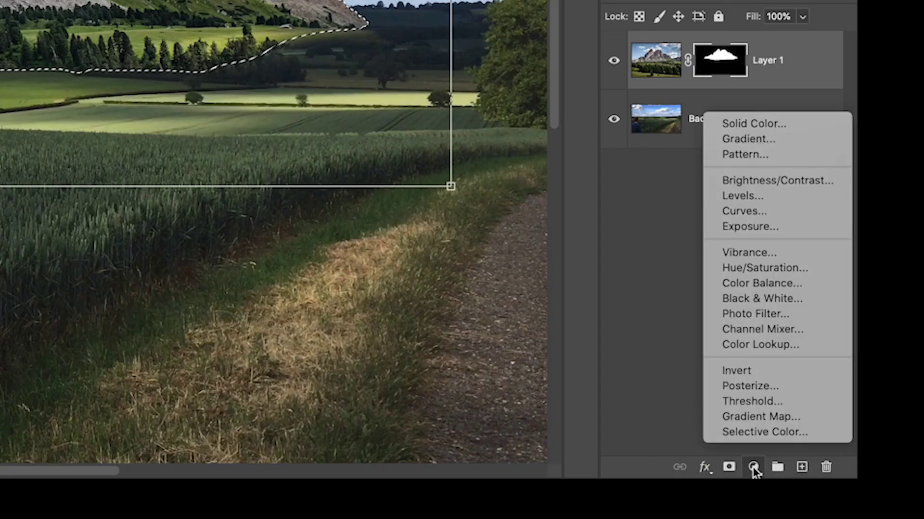
{"action": "left_click", "coordinate": [756, 267]}
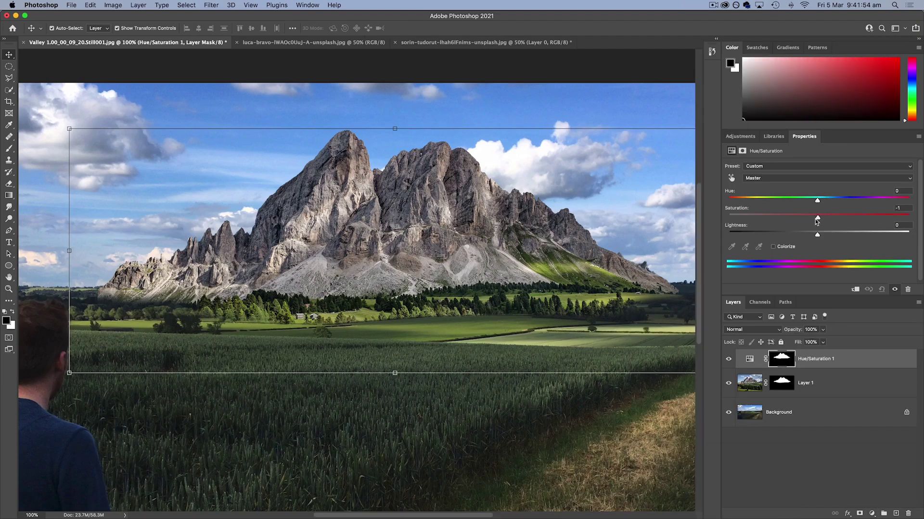
{"action": "left_click_drag", "start_coordinate": [780, 220], "coordinate": [769, 221]}
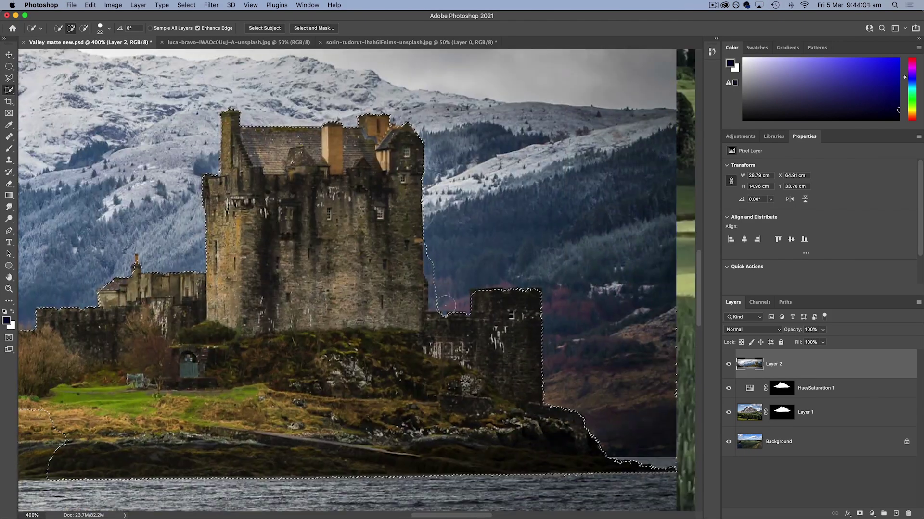
Mask the castle to its trimmed selection, place it on the peak, and move it below the mountain layer
{"action": "left_click_drag", "start_coordinate": [445, 306], "coordinate": [433, 288]}
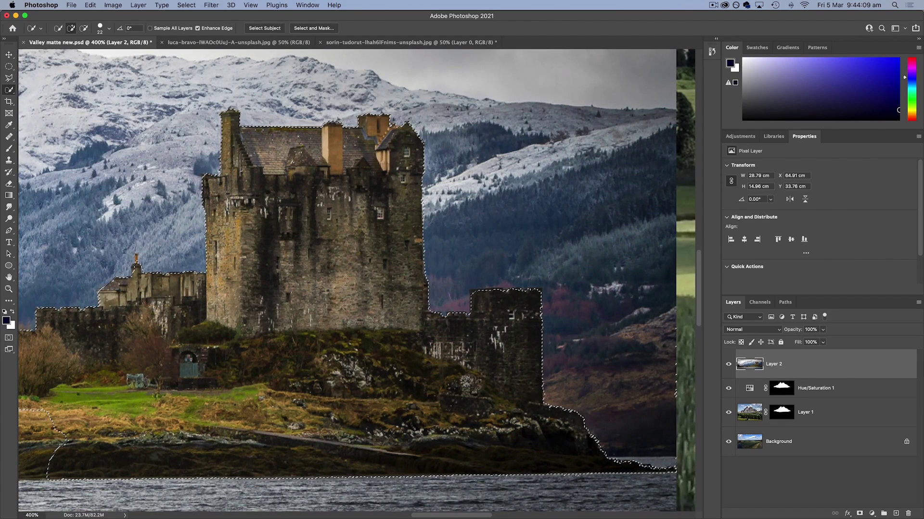
{"action": "left_click", "coordinate": [860, 513]}
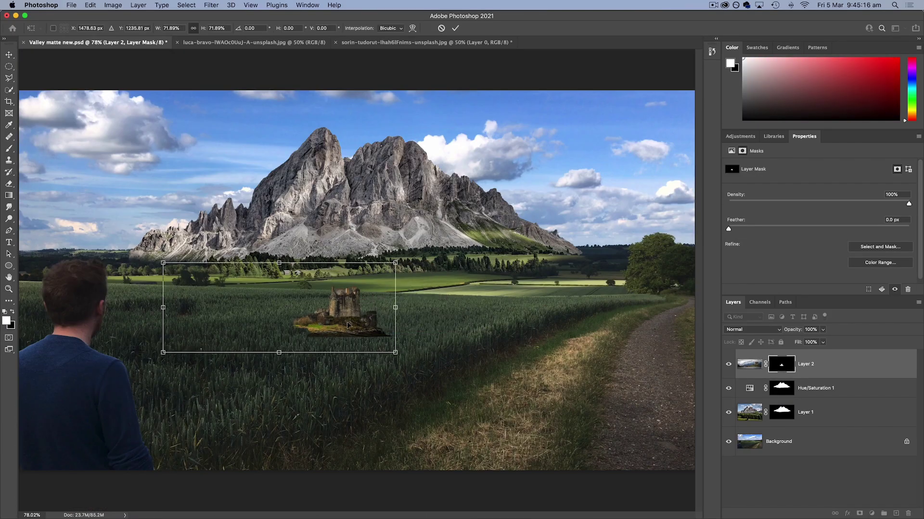
{"action": "left_click_drag", "start_coordinate": [348, 325], "coordinate": [358, 134]}
{"action": "key", "text": "Return"}
{"action": "key", "text": "super+bracketleft"}
{"action": "key", "text": "super+bracketleft"}
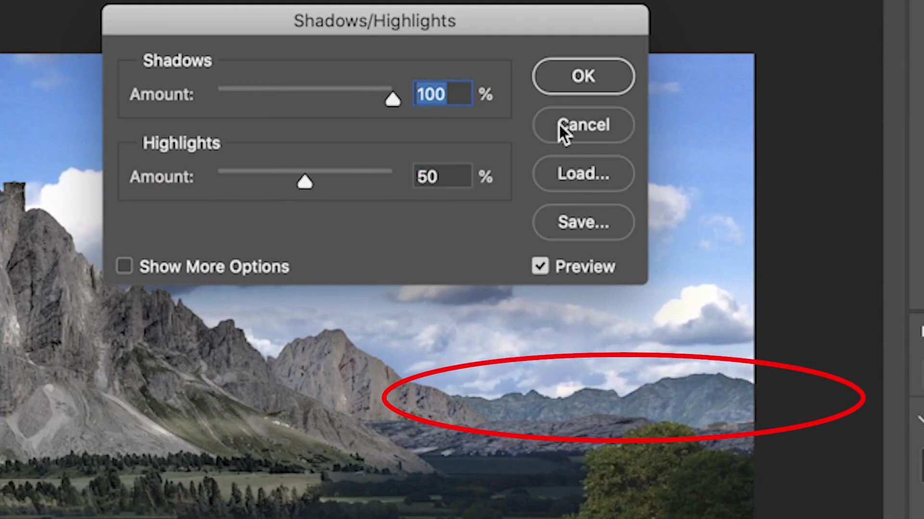
Compare the 100% Shadows lift with Preview off and back on
{"action": "left_click", "coordinate": [539, 265]}
{"action": "left_click", "coordinate": [539, 265]}
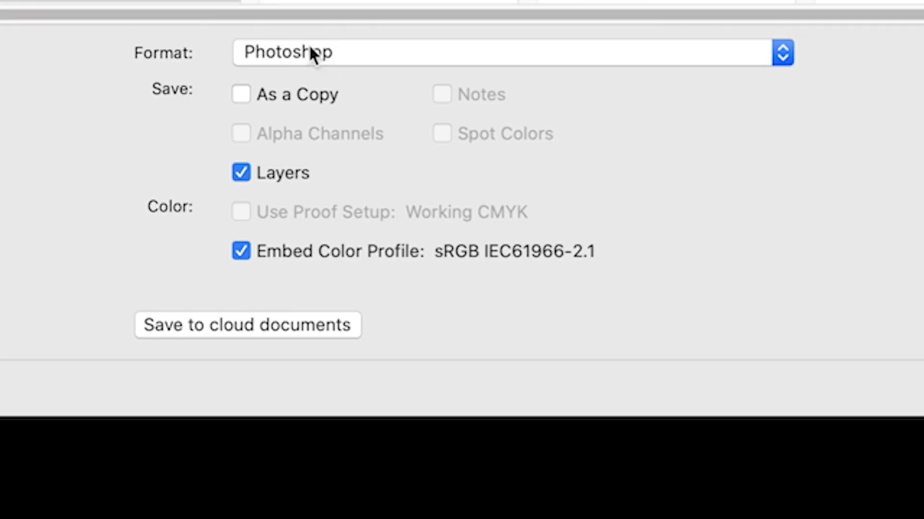
Choose PNG as the Save As file format
{"action": "left_click", "coordinate": [309, 51]}
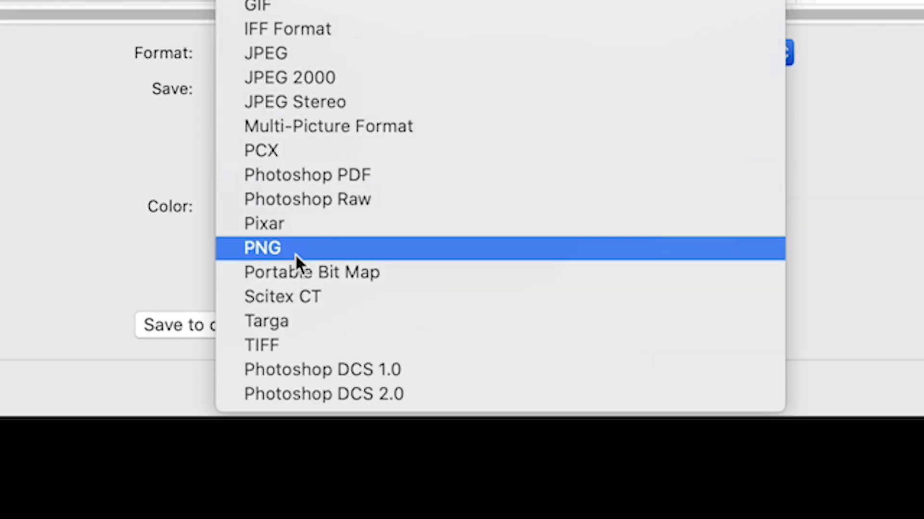
{"action": "left_click", "coordinate": [291, 252]}
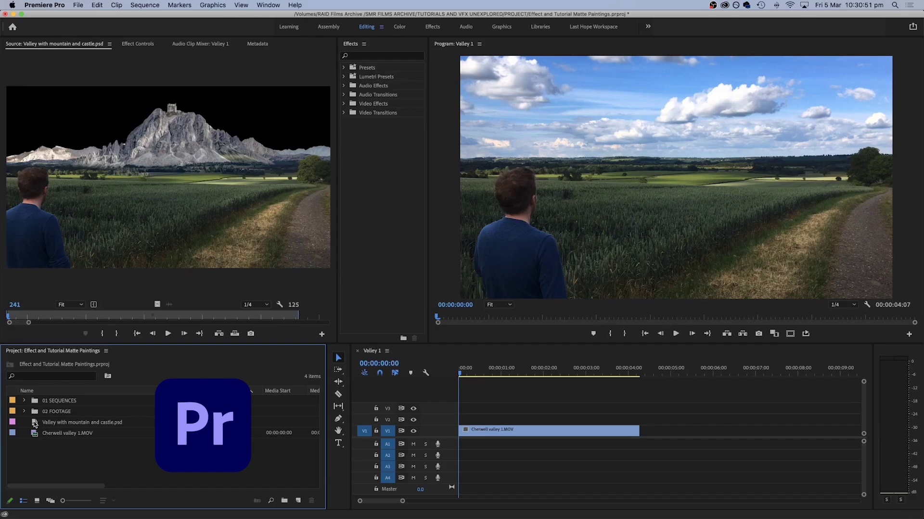
{"action": "left_click_drag", "start_coordinate": [35, 423], "coordinate": [464, 425]}
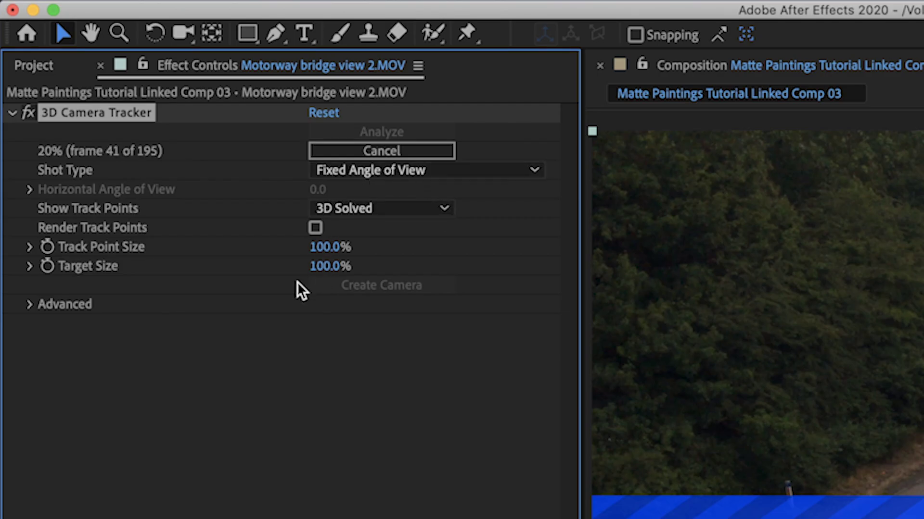
Set the 3D Camera Tracker's Solve Method to Tripod Pan and enable Detailed Analysis
{"action": "left_click", "coordinate": [29, 305]}
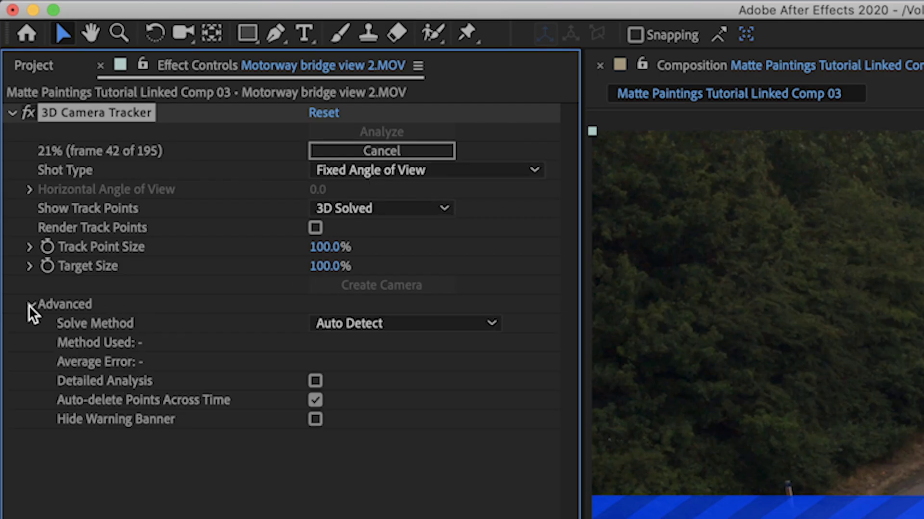
{"action": "left_click", "coordinate": [366, 327]}
{"action": "left_click", "coordinate": [372, 429]}
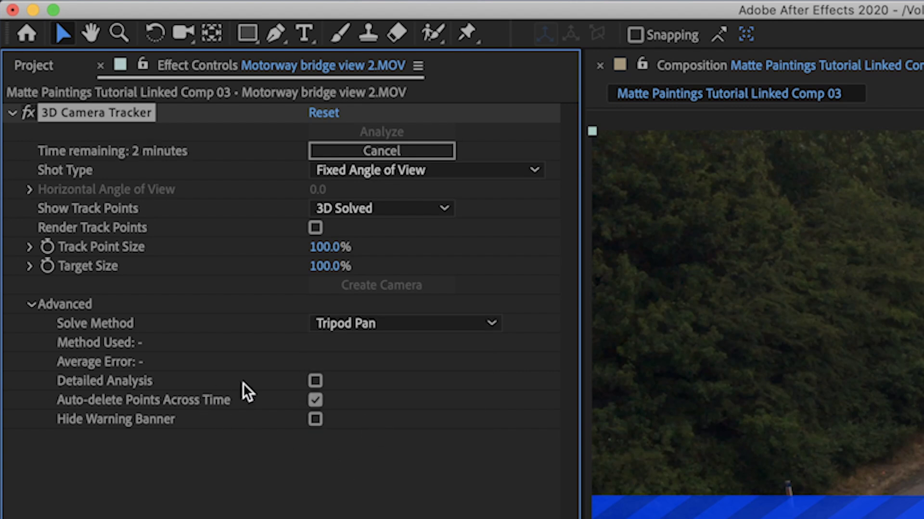
{"action": "left_click", "coordinate": [315, 381]}
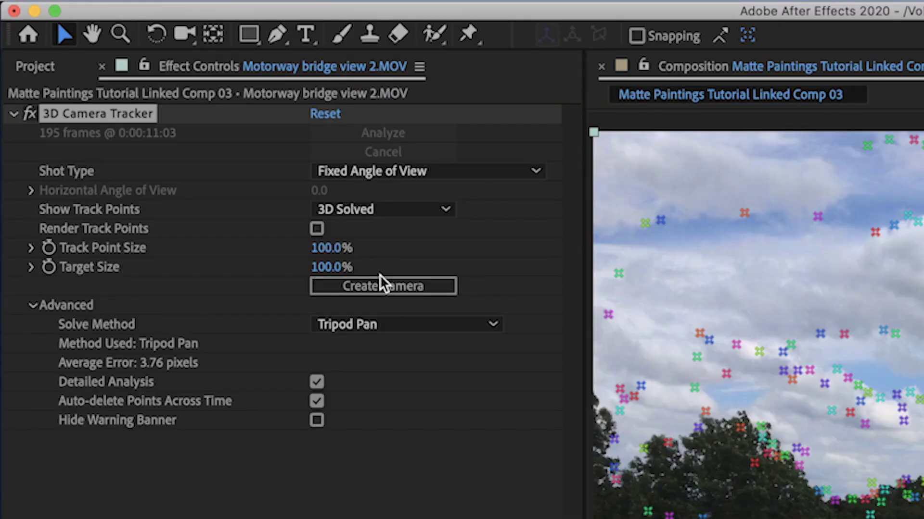
Create the 3D Tracker Camera and a Track Null 1 from chosen track points, then select the null
{"action": "left_click", "coordinate": [376, 285]}
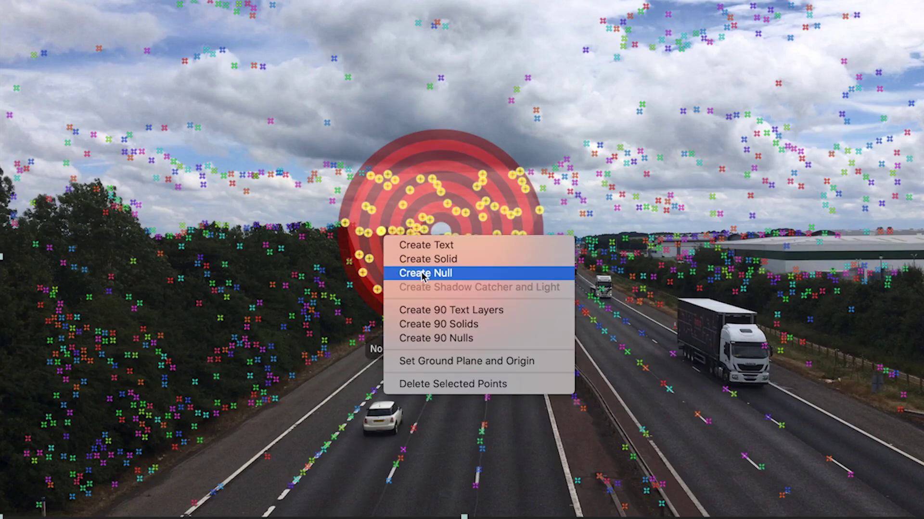
{"action": "left_click", "coordinate": [412, 270]}
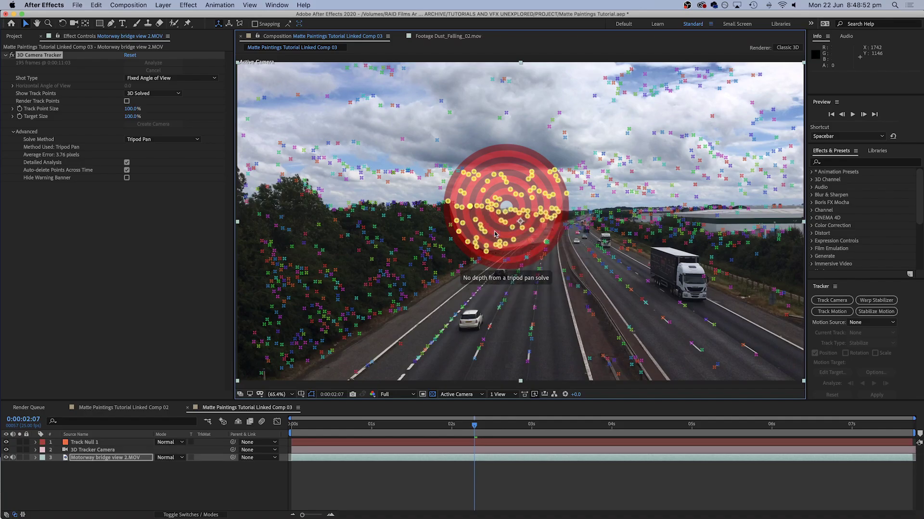
{"action": "left_click", "coordinate": [433, 483]}
{"action": "left_click", "coordinate": [460, 443]}
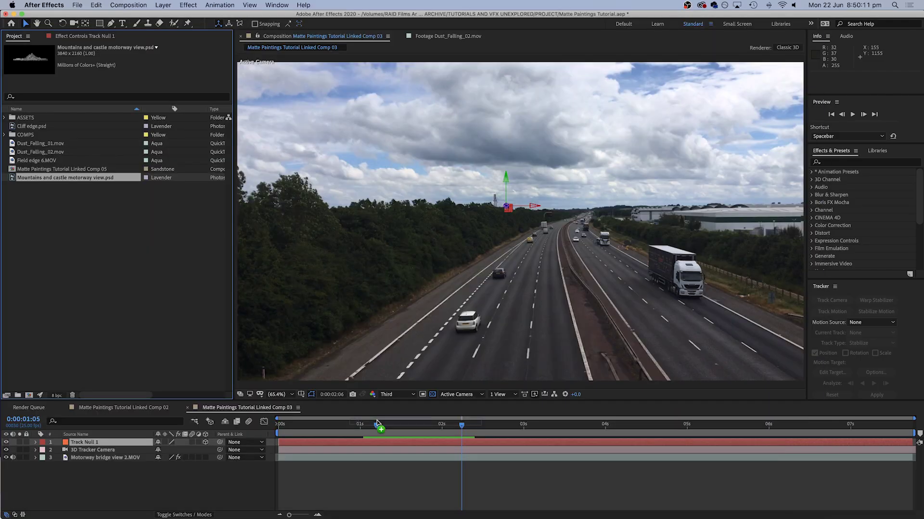
Add the mountains-and-castle PSD to Comp 03 as a 3D layer parented to Track Null 1
{"action": "left_click_drag", "start_coordinate": [384, 442], "coordinate": [324, 452]}
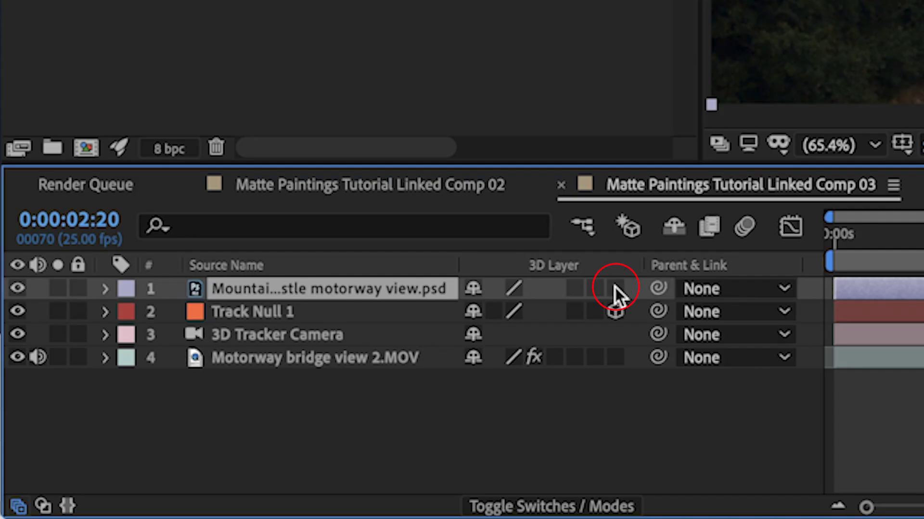
{"action": "left_click", "coordinate": [205, 442]}
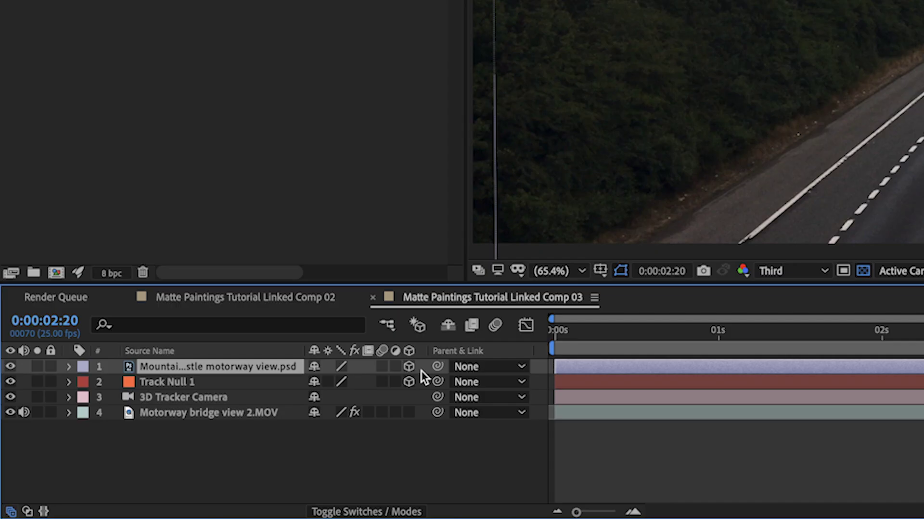
{"action": "left_click_drag", "start_coordinate": [439, 370], "coordinate": [204, 385]}
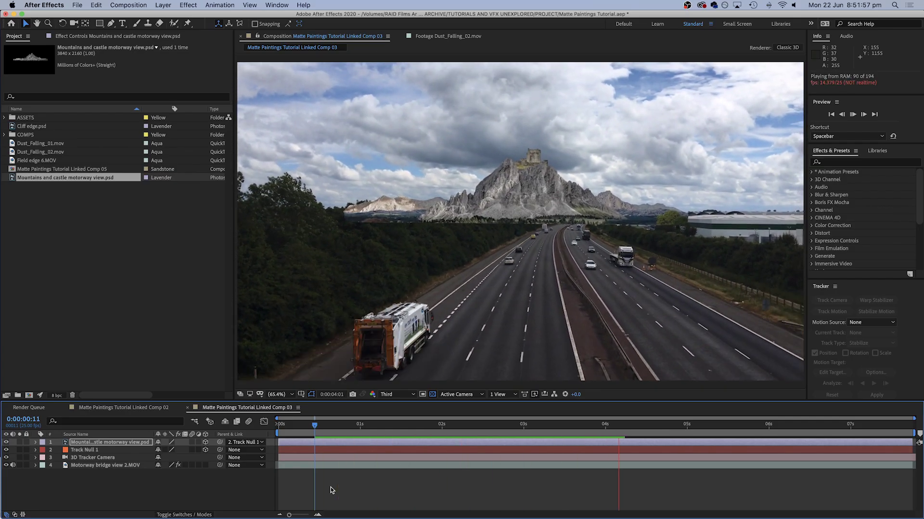
{"action": "left_click", "coordinate": [359, 425]}
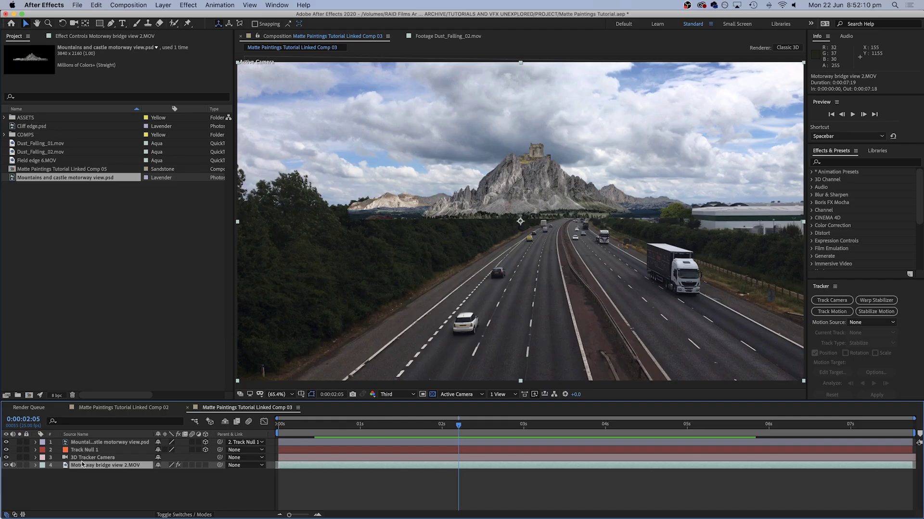
Place a motorway layer copy above the painting and give it Luma Key set to Key Out Brighter
{"action": "key", "text": "ctrl+d"}
{"action": "left_click_drag", "start_coordinate": [107, 467], "coordinate": [97, 440]}
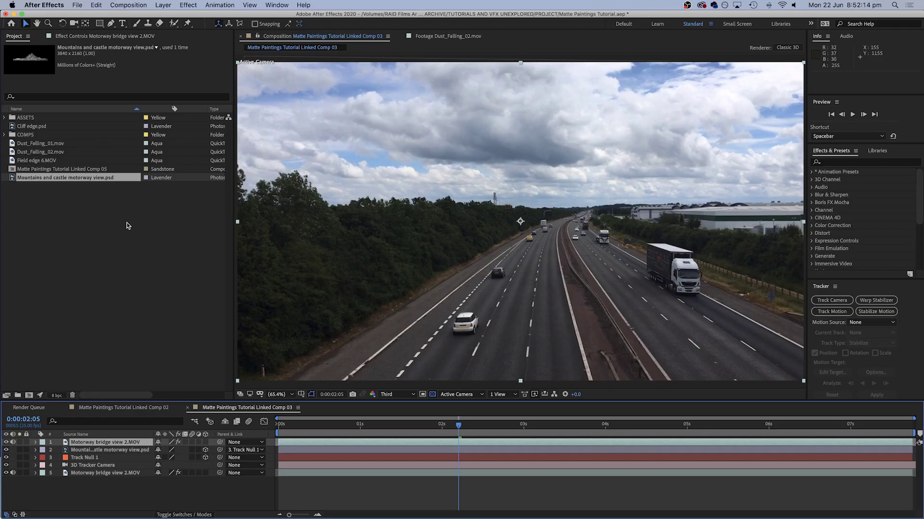
{"action": "left_click", "coordinate": [861, 163]}
{"action": "type", "text": "luma"}
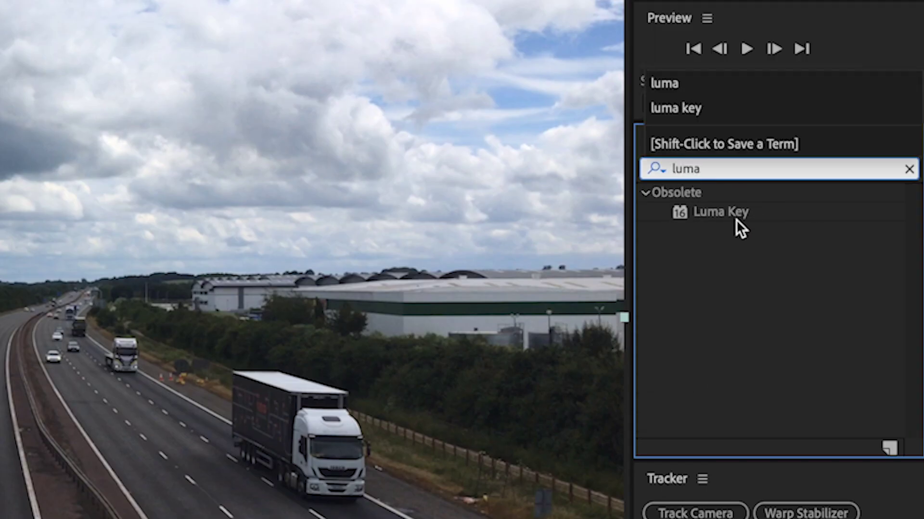
{"action": "double_click", "coordinate": [736, 218]}
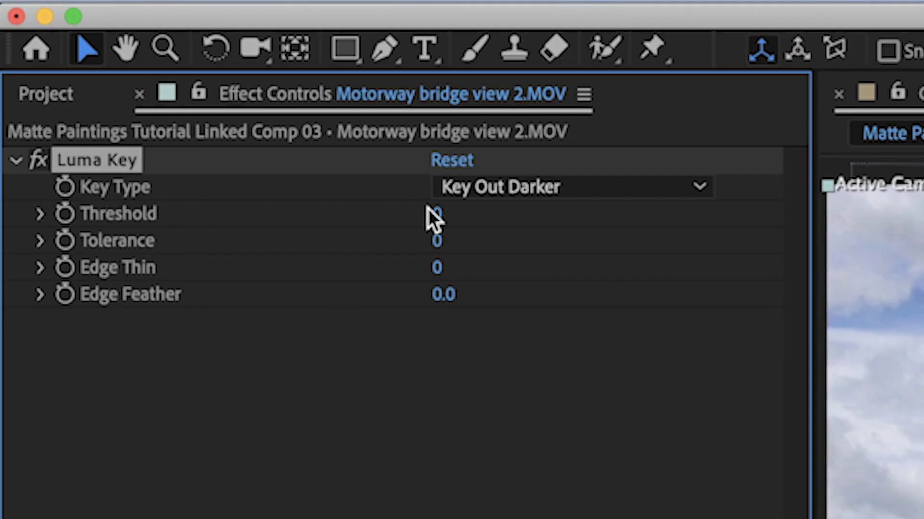
{"action": "left_click", "coordinate": [479, 189]}
{"action": "left_click", "coordinate": [452, 217]}
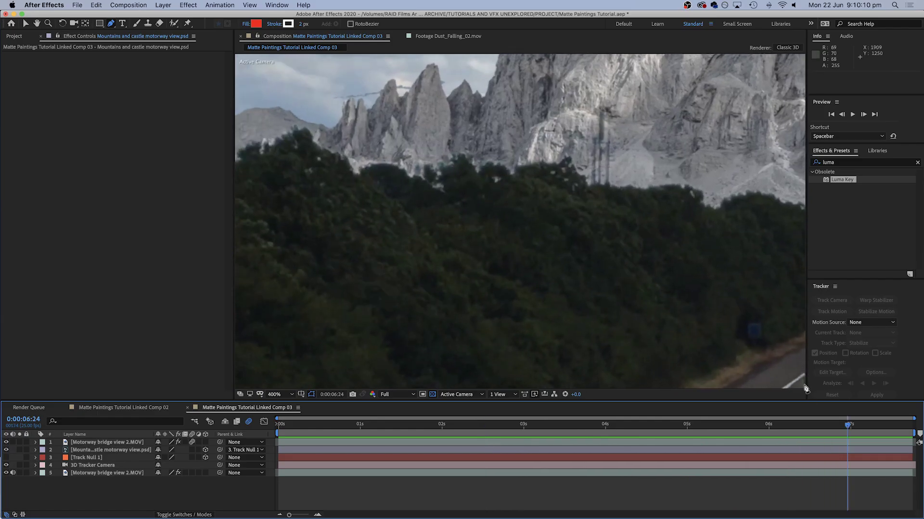
Scrub back through the motorway shot to confirm the mountains stay behind the keyed trees
{"action": "left_click", "coordinate": [808, 426]}
{"action": "left_click_drag", "start_coordinate": [808, 426], "coordinate": [520, 402]}
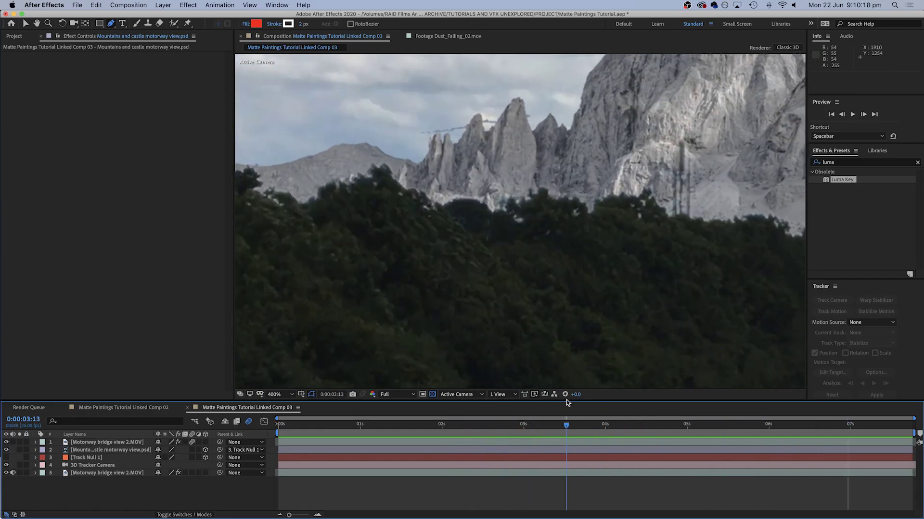